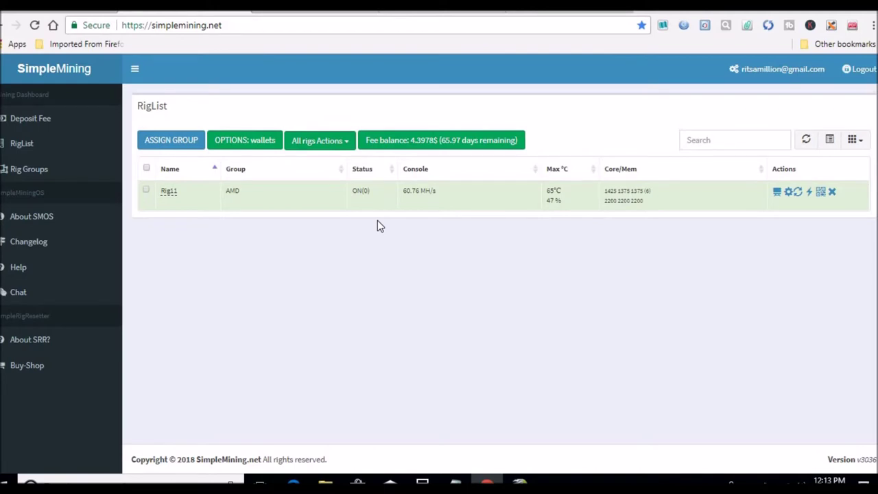
Step: Check the SimpleMining rig's 60.74 MH/s hashrate and per-GPU figures, then go to MiningPoolHub
mouse_move(426, 187)
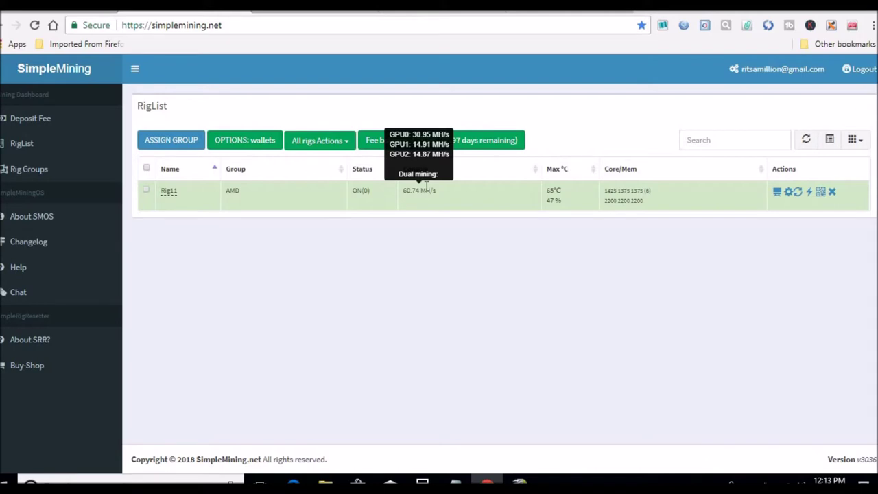
mouse_move(557, 192)
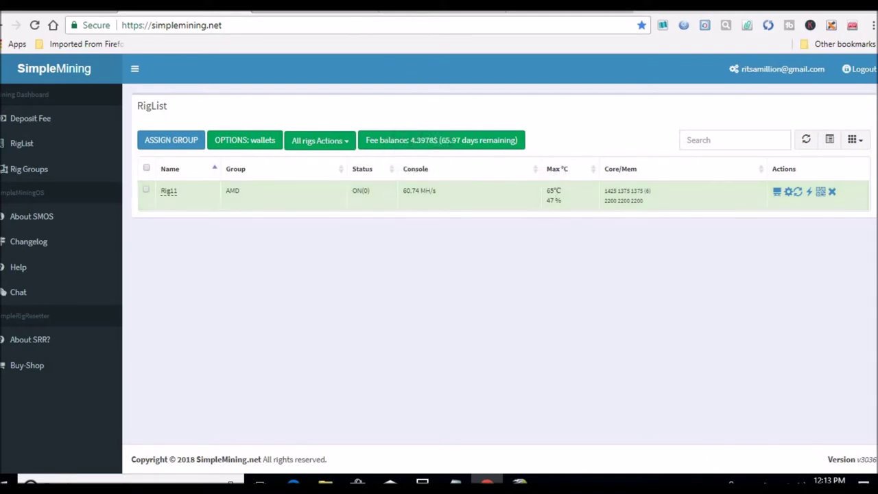
left_click(330, 5)
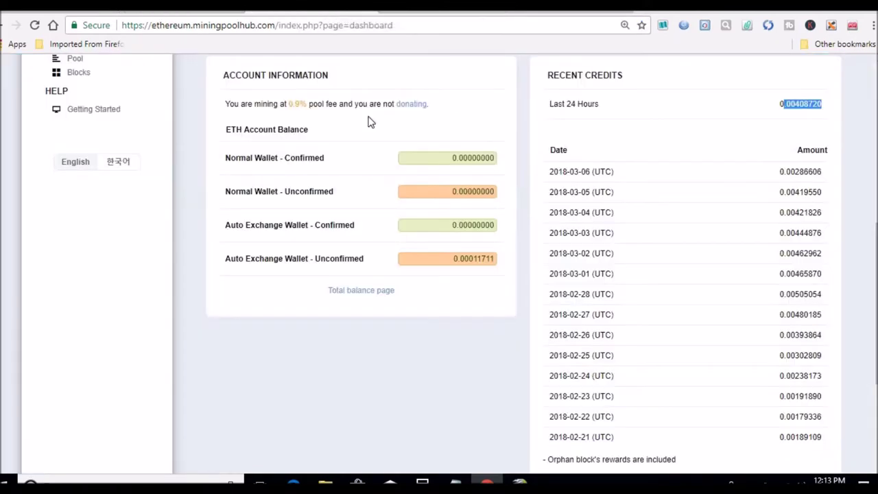
right_click(802, 108)
left_click(775, 119)
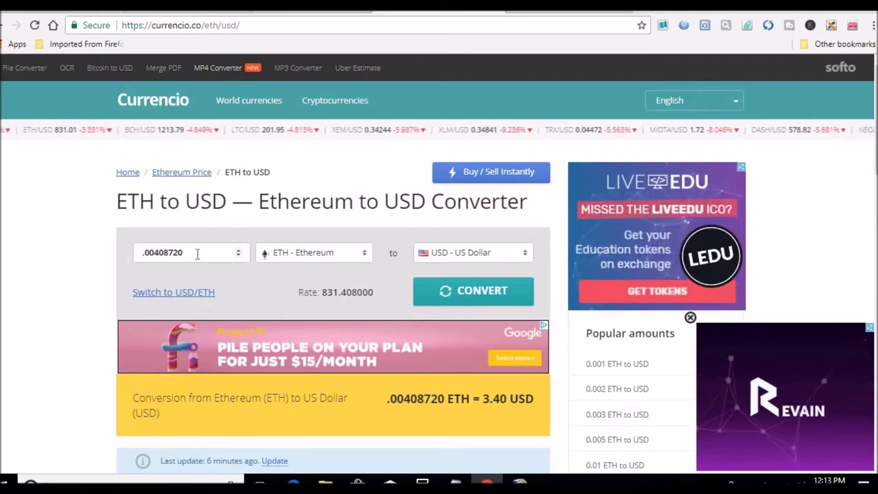
Step: Convert 0.00408720 ETH to 3.40 USD in Currencio and bring up Windows Calculator
mouse_move(197, 254)
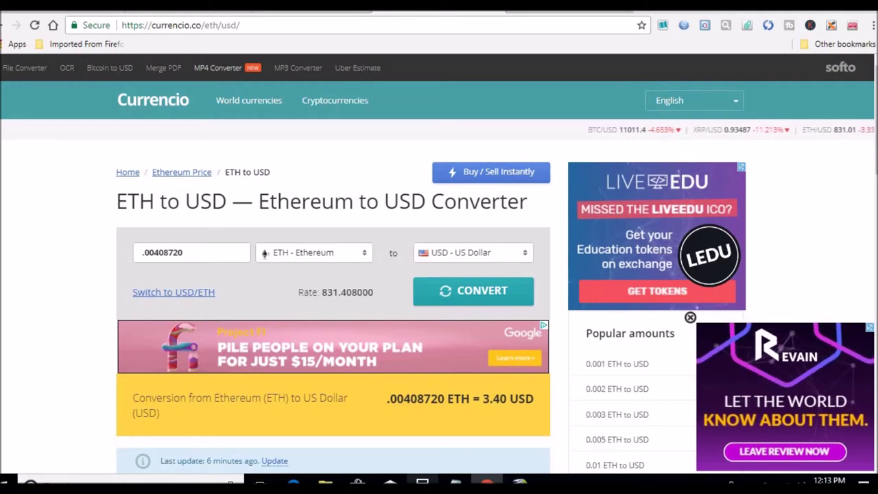
mouse_move(519, 483)
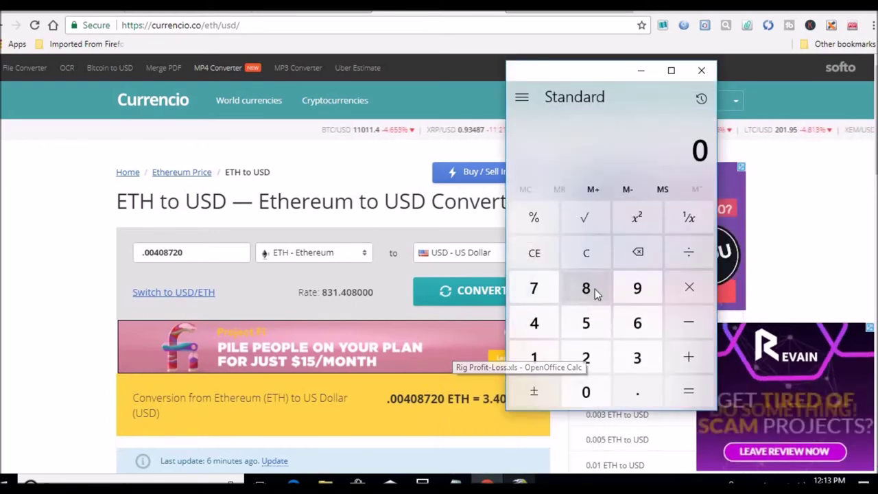
Step: Compute 3.4 ÷ 2 = 1.7 in Calculator, clearing a mistaken 3.42 entry along the way
left_click(638, 353)
left_click(636, 389)
left_click(538, 316)
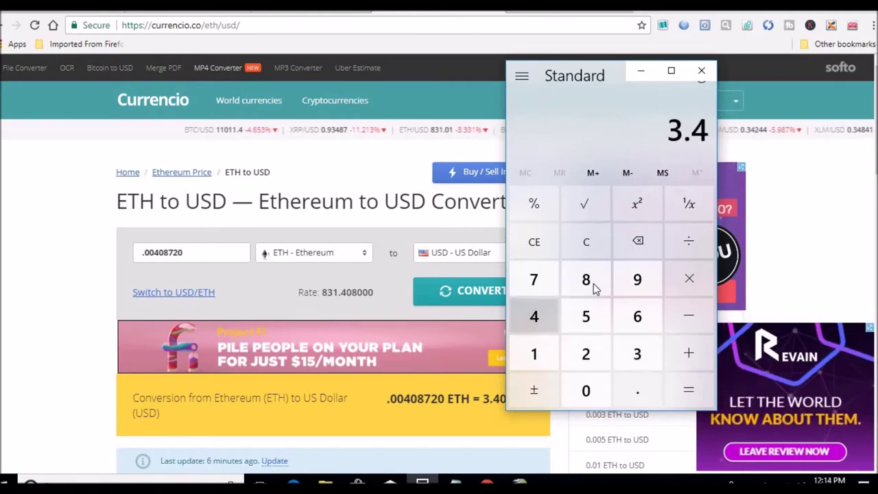
left_click(585, 363)
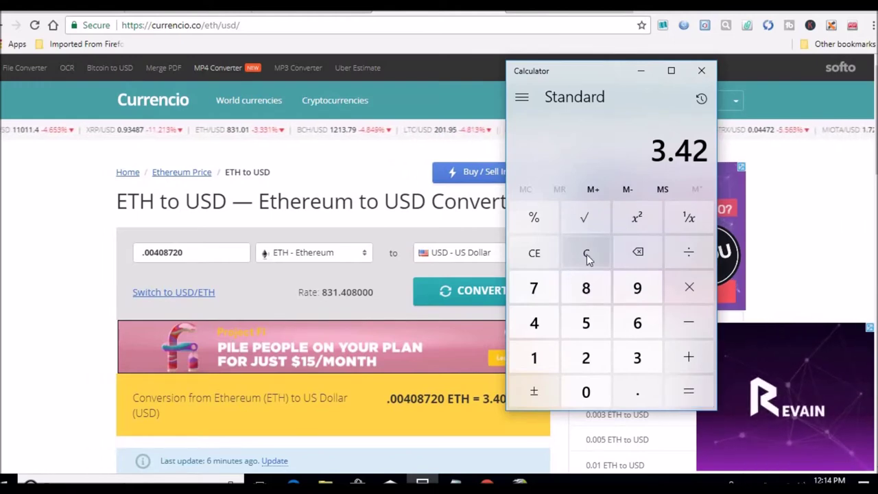
left_click(588, 257)
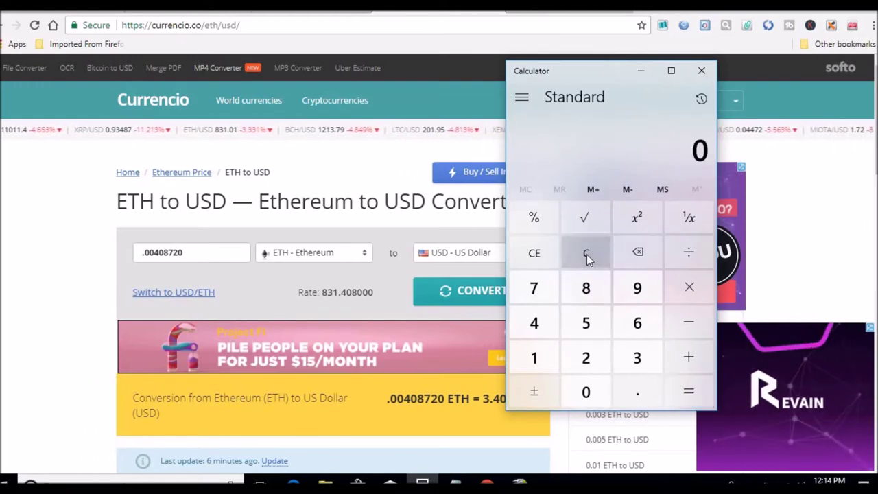
left_click(635, 367)
left_click(634, 388)
left_click(548, 331)
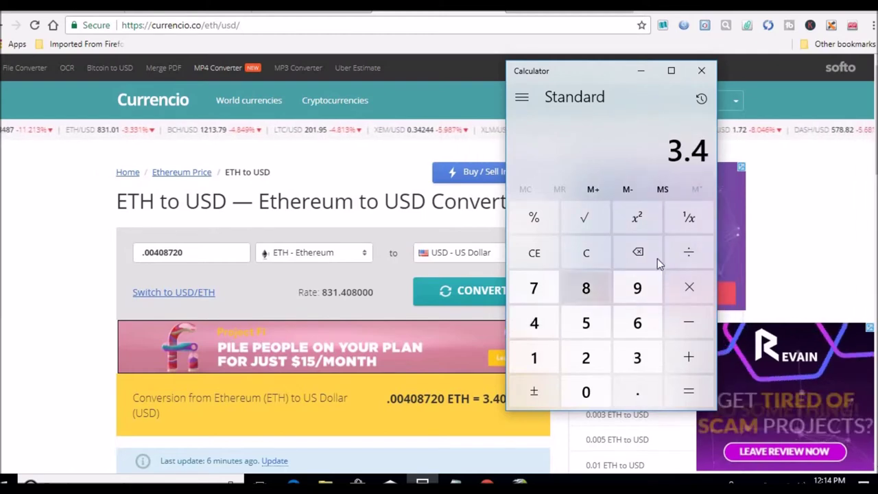
left_click(689, 253)
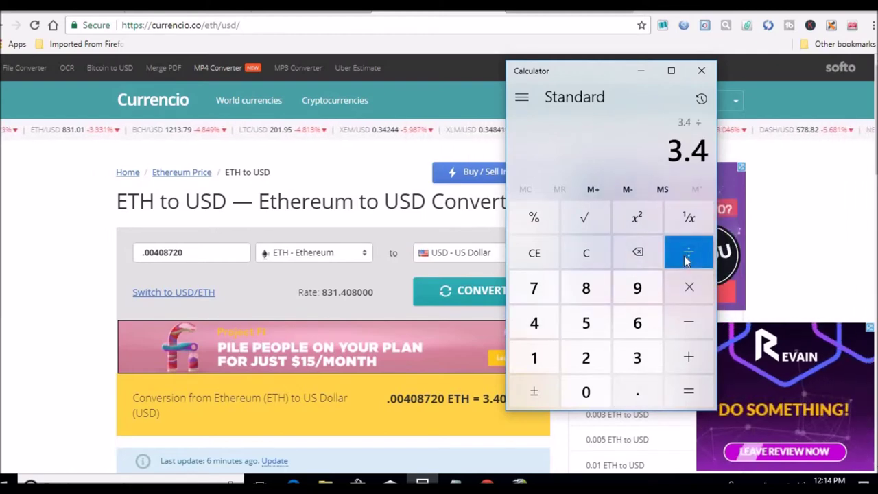
left_click(592, 350)
left_click(686, 389)
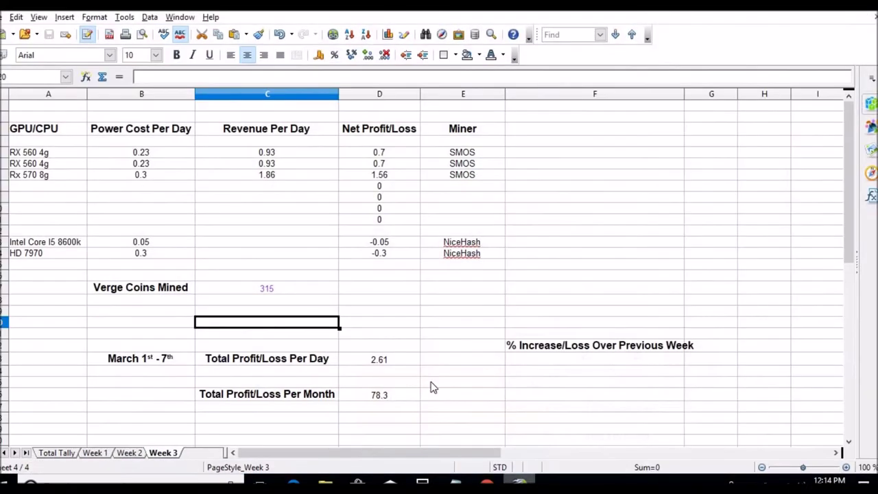
Step: Enter 1.7 as the Rx 570 8g revenue per day, dropping daily profit to 2.45
left_click(288, 179)
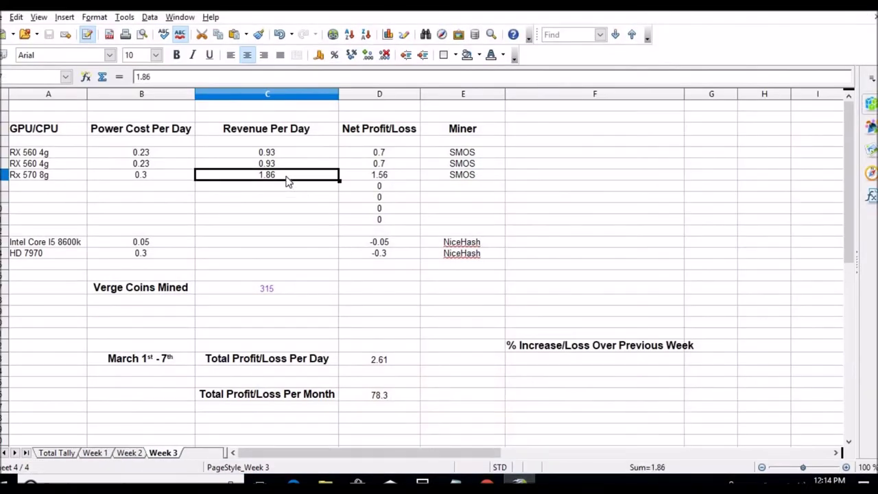
type("1.7")
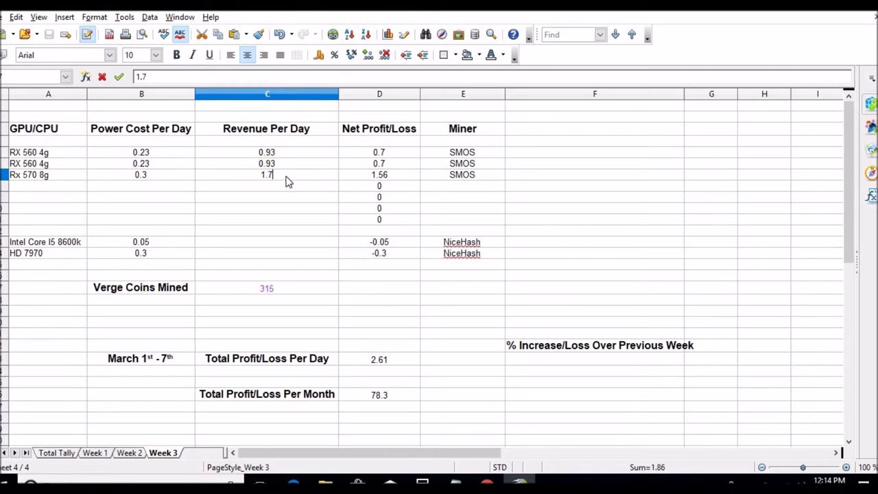
key("Return")
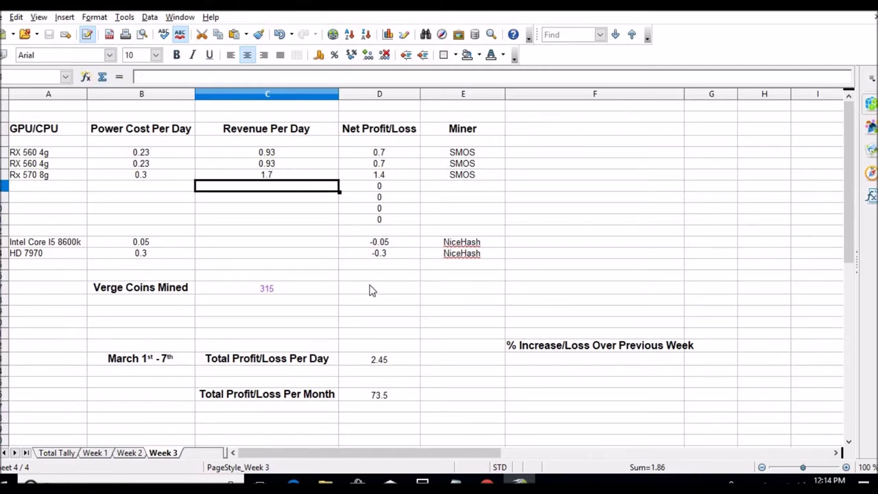
key("Up")
key("Up")
key("Up")
Step: Work out 1.7 ÷ 2 = 0.85 per RX 560 4g card in Calculator
left_click(422, 482)
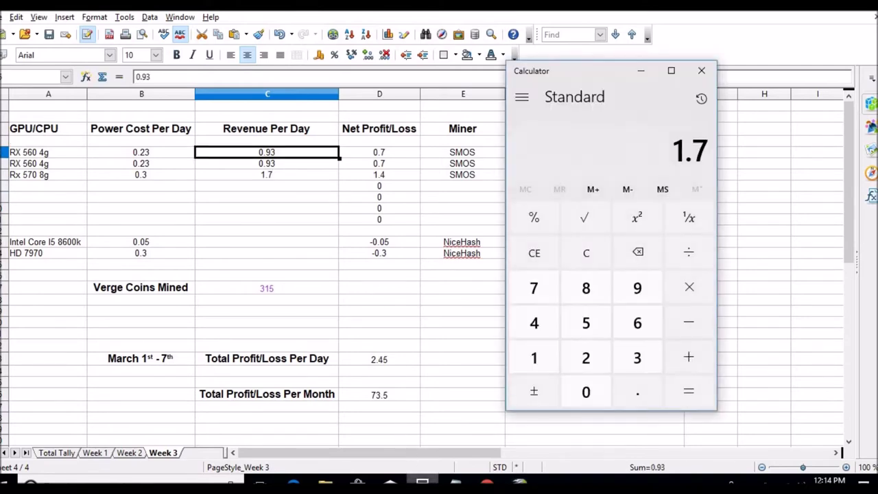
left_click(692, 254)
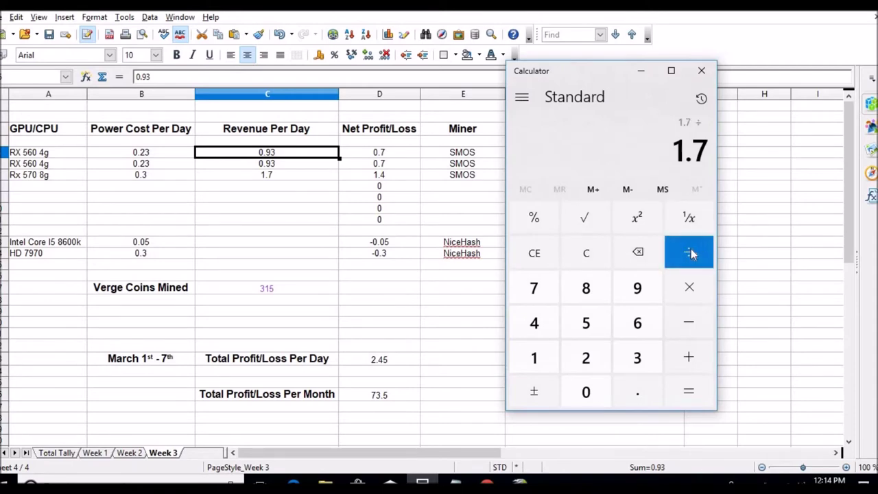
left_click(594, 356)
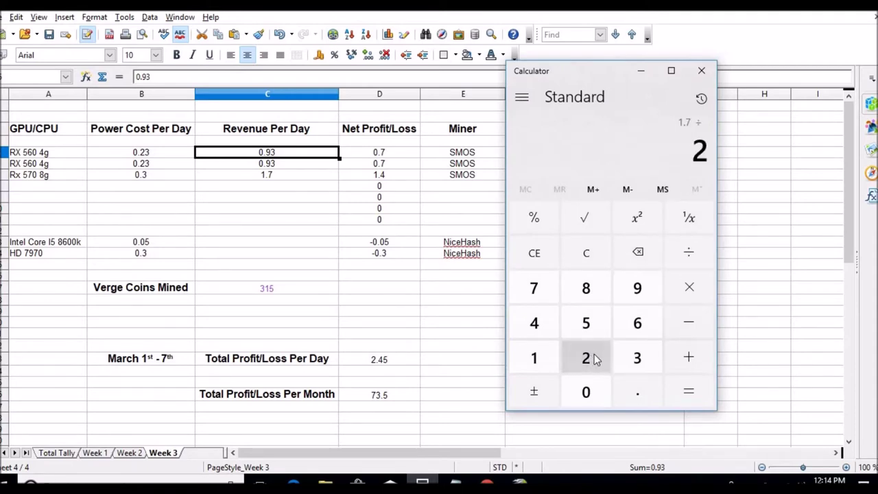
left_click(679, 386)
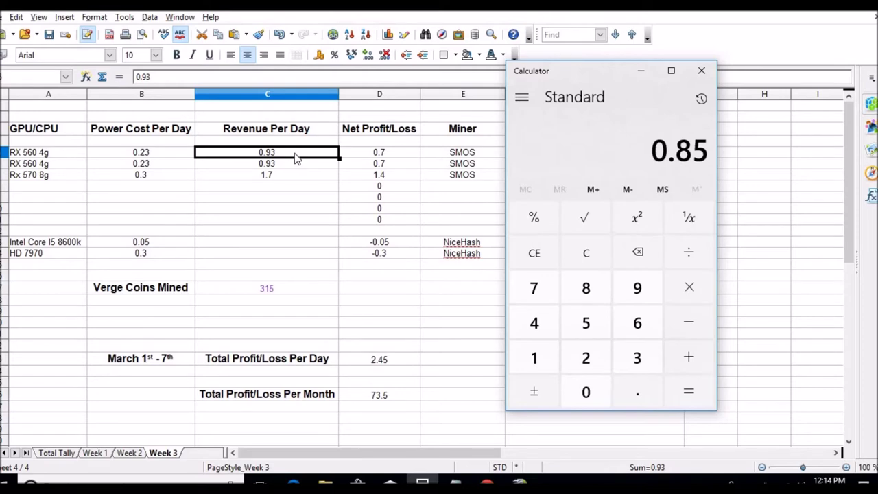
type("0.85")
key("Return")
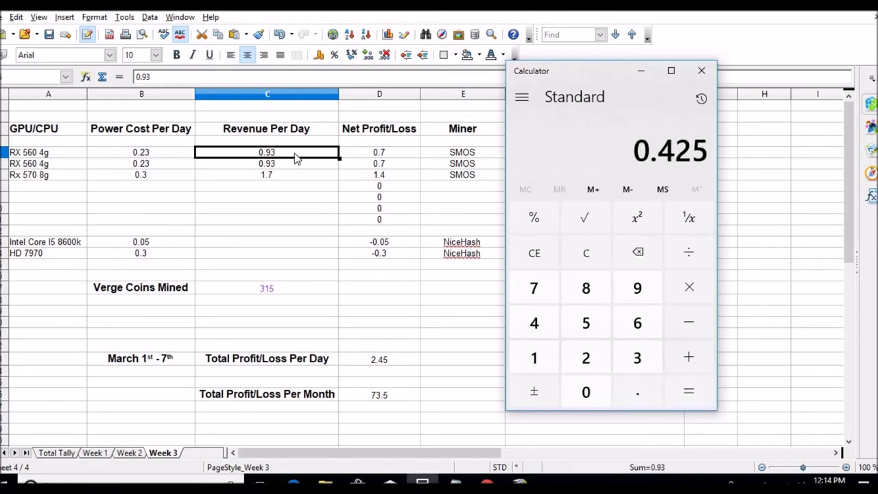
Step: Enter 0.85 in both RX 560 4g Revenue Per Day cells, bringing monthly profit to 68.7
left_click(296, 157)
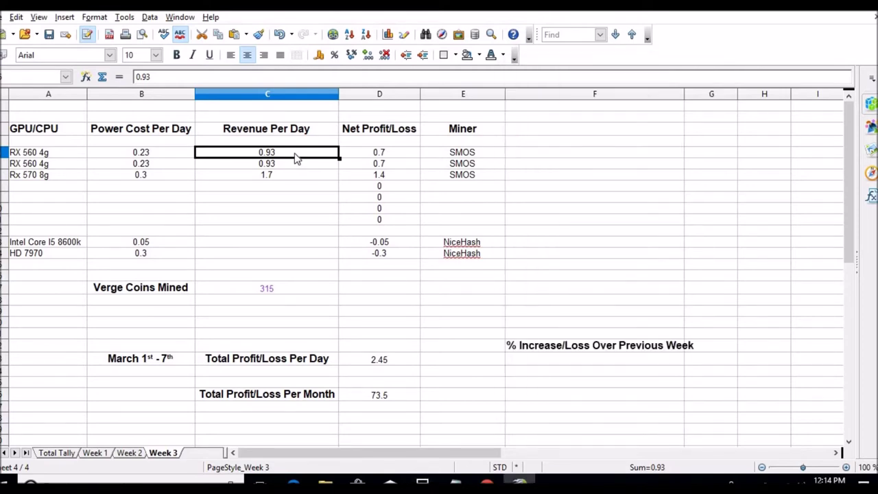
type(".")
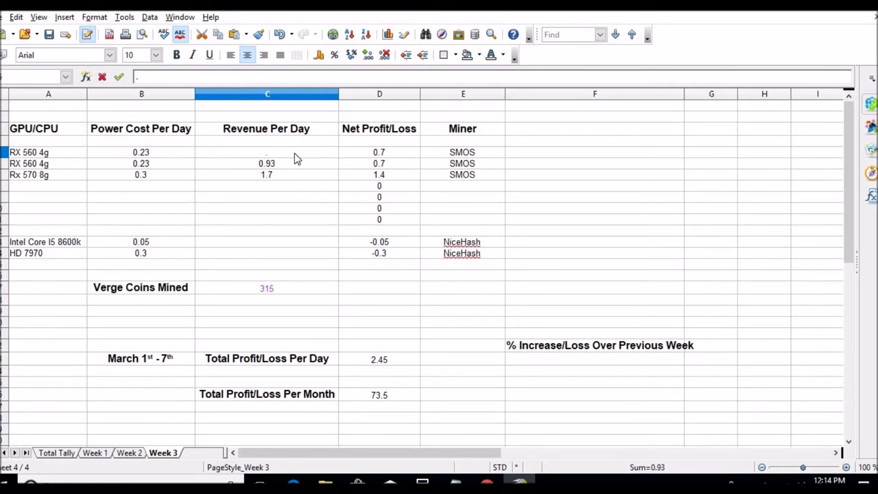
type("85")
key("Return")
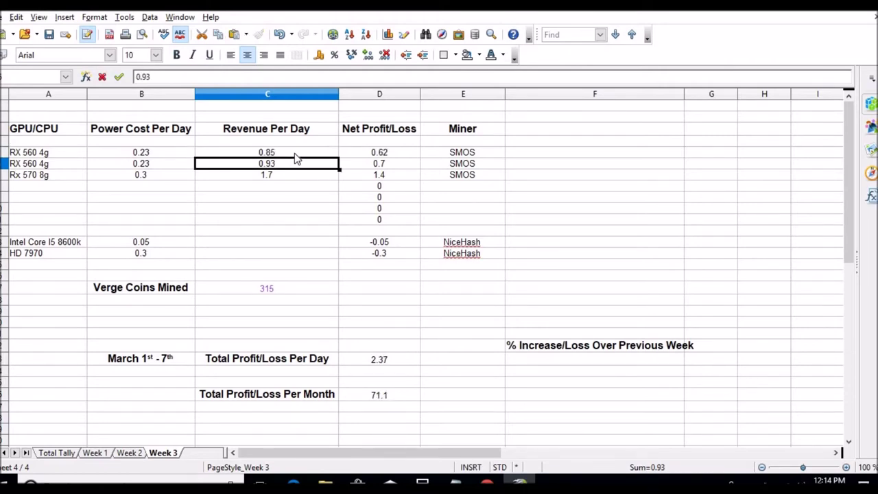
type(".85")
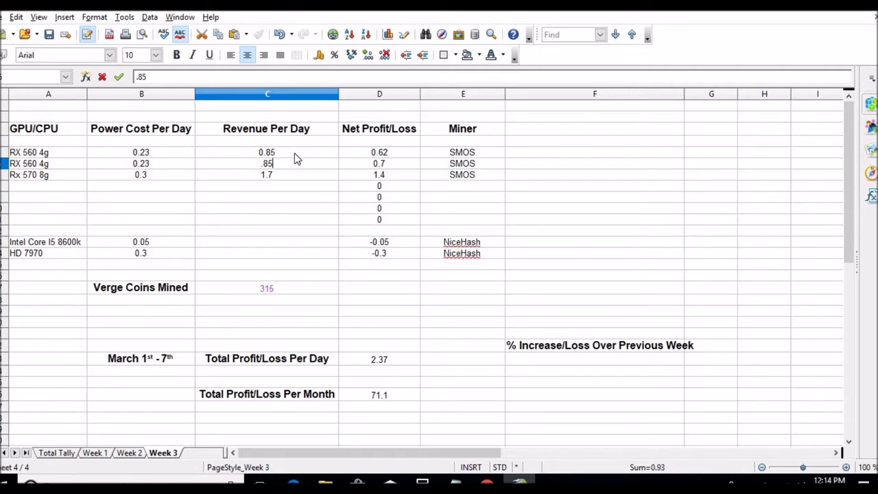
key("Return")
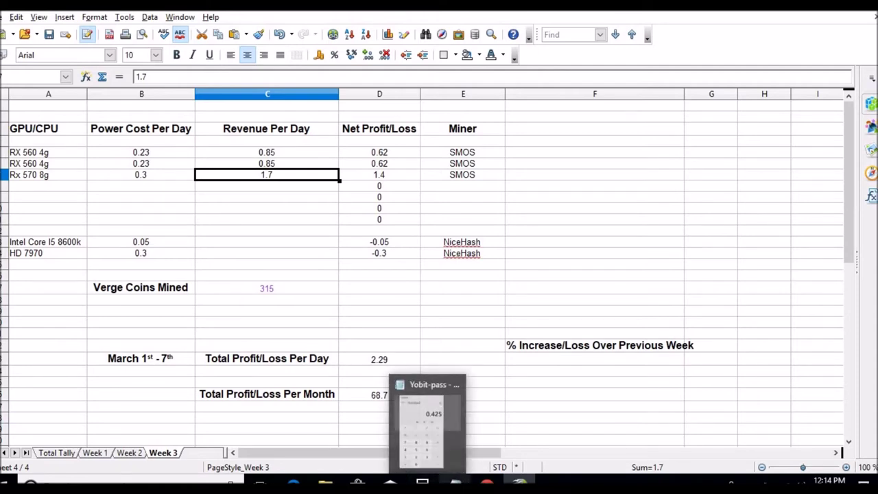
mouse_move(487, 484)
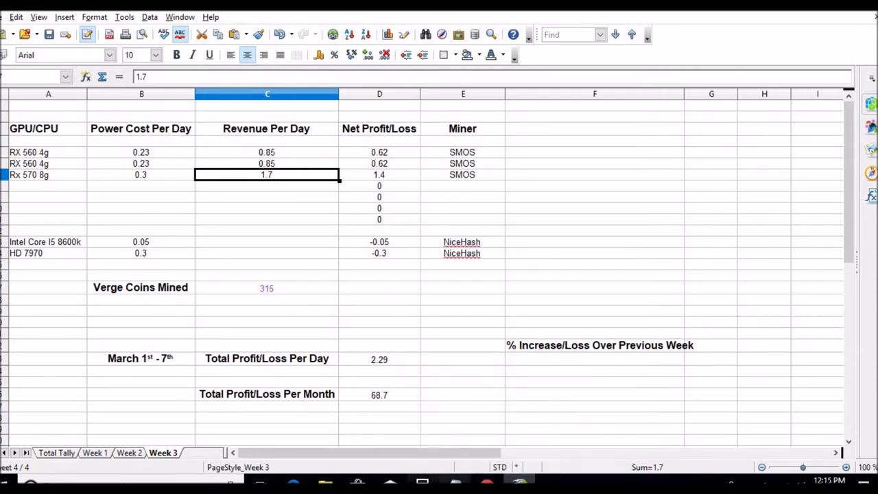
Step: Check the MiningPoolHub account balances, noting 126.03312233 Verge-Scrypt
left_click(487, 484)
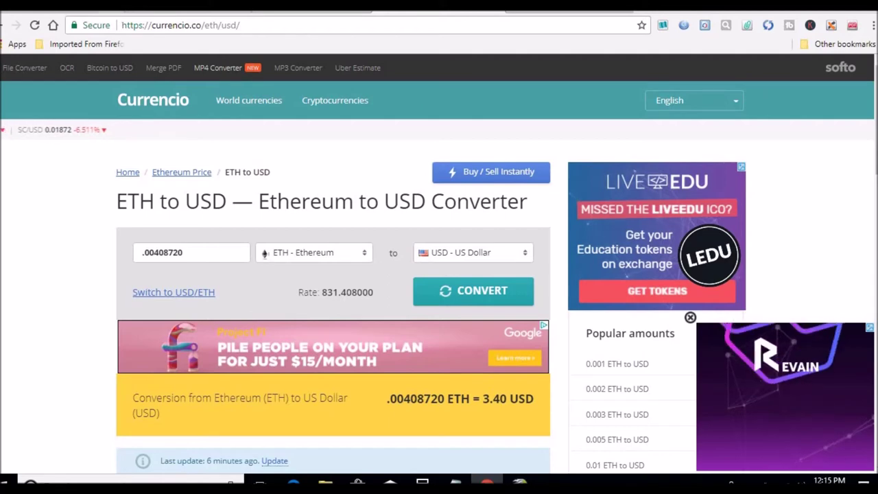
left_click(275, 5)
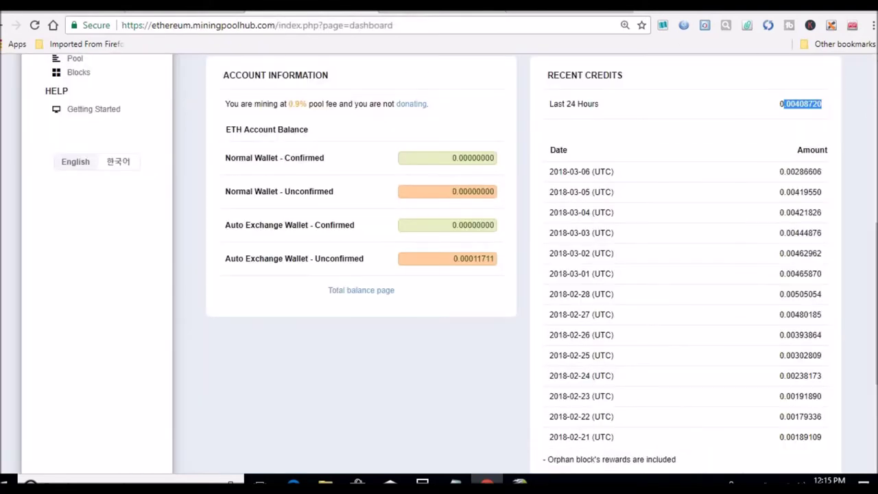
scroll(871, 206, "up", 6)
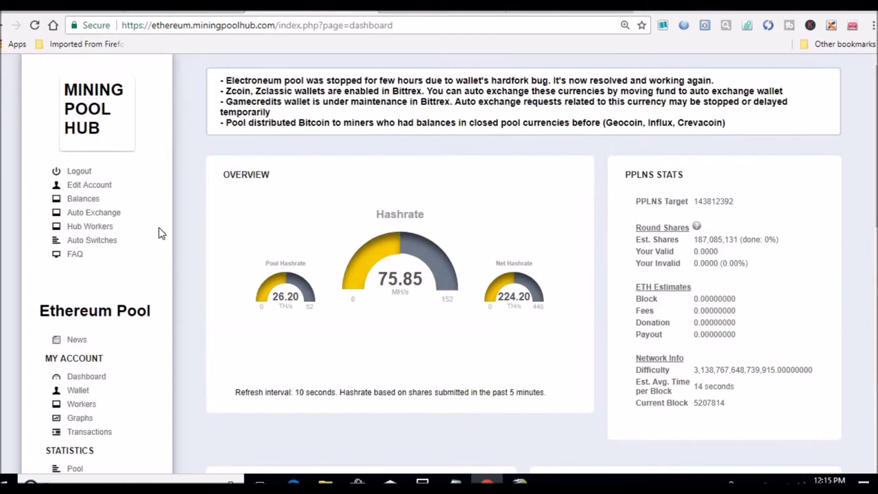
left_click(79, 198)
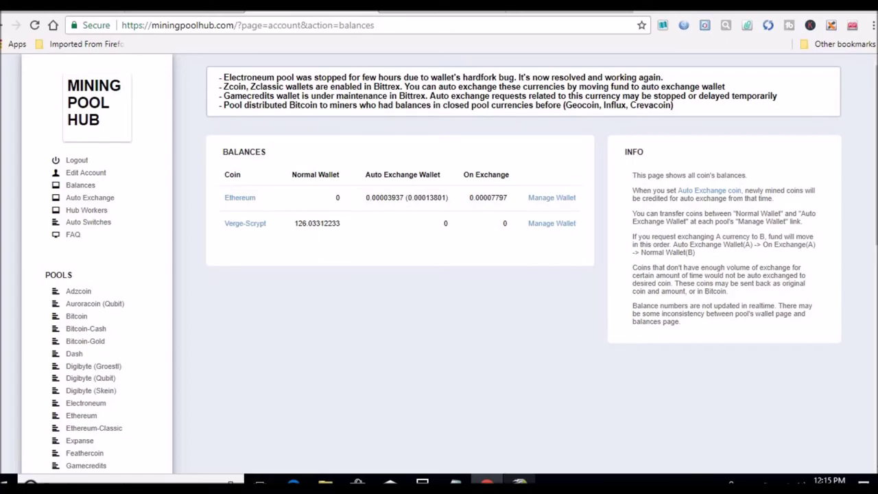
left_click(519, 482)
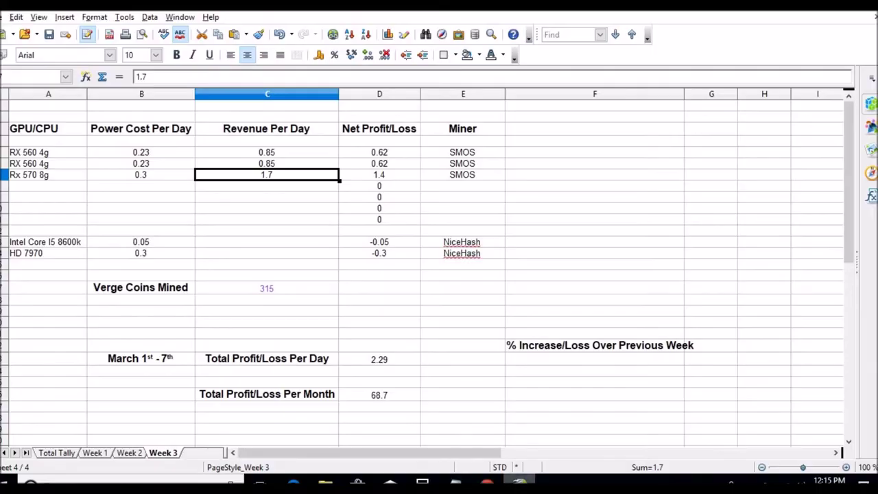
Step: Change Verge Coins Mined on the Week 3 sheet from 315 to 376
left_click(282, 290)
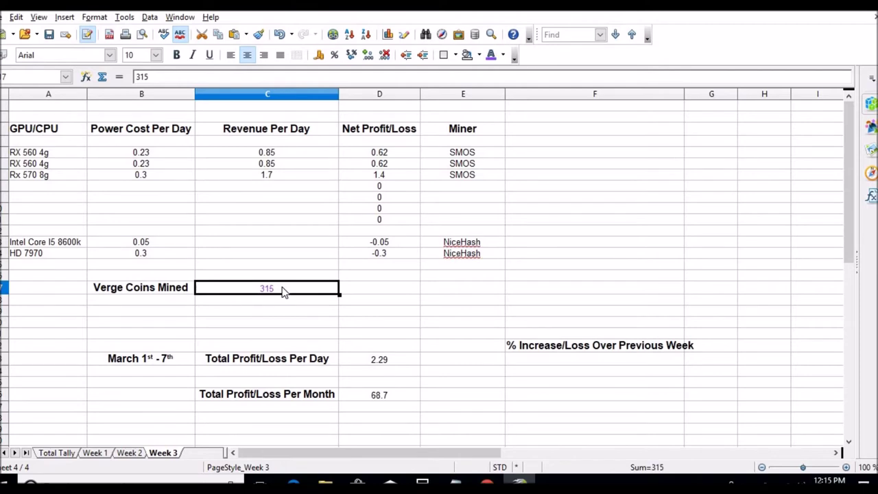
type("376")
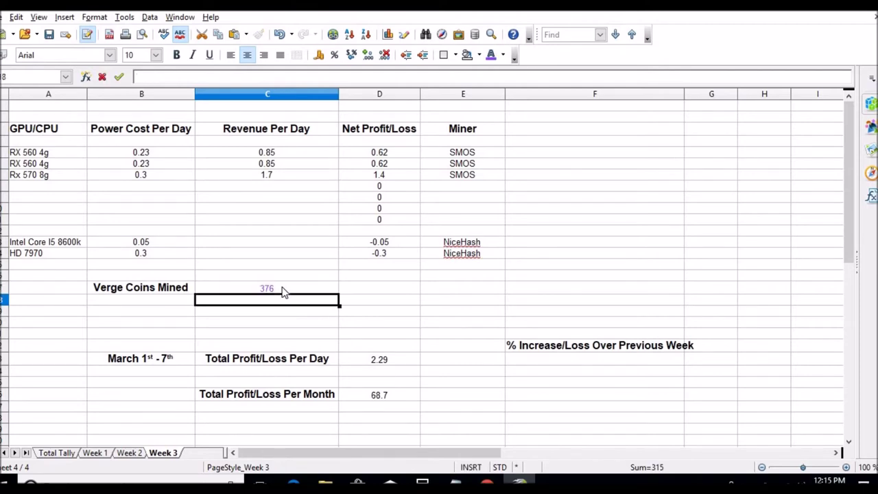
key("Return")
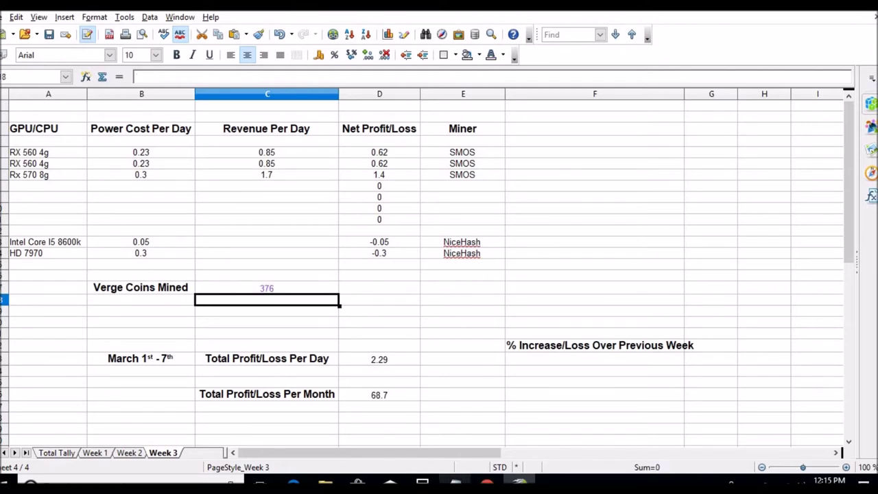
left_click(486, 483)
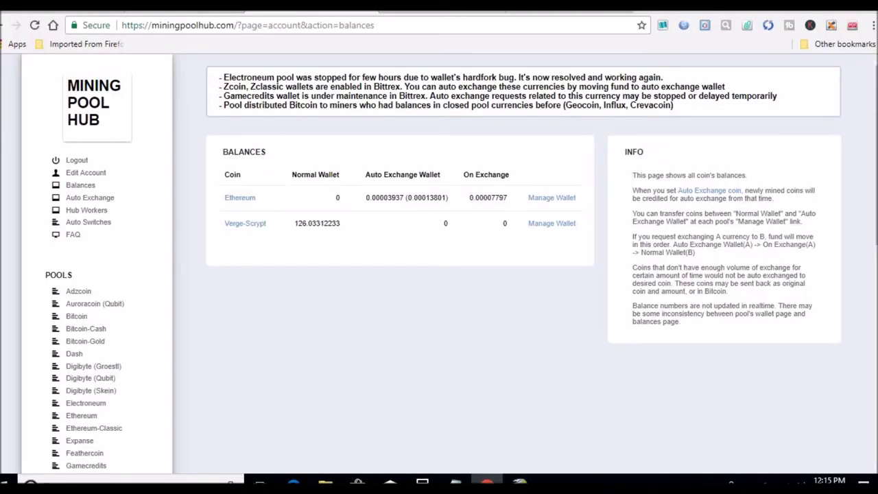
Step: Connect to DESKTOP-HTDSHMJ in Chrome Remote Desktop by entering its PIN
left_click(67, 12)
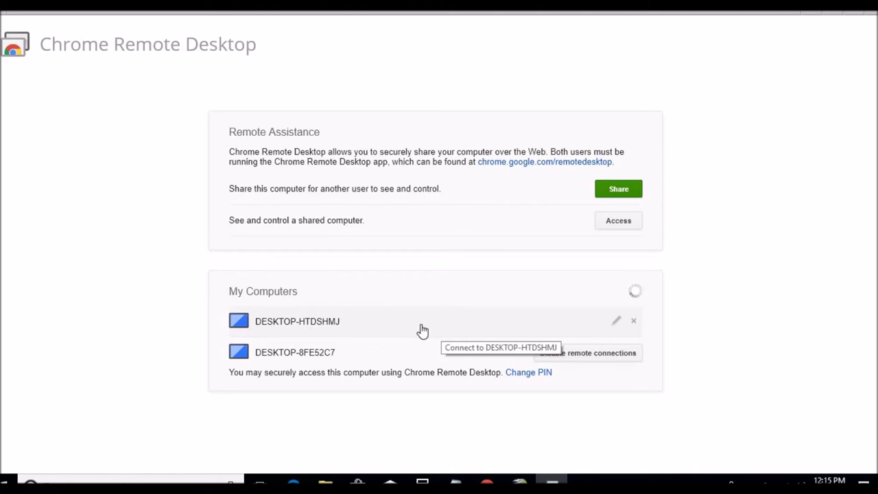
left_click(387, 324)
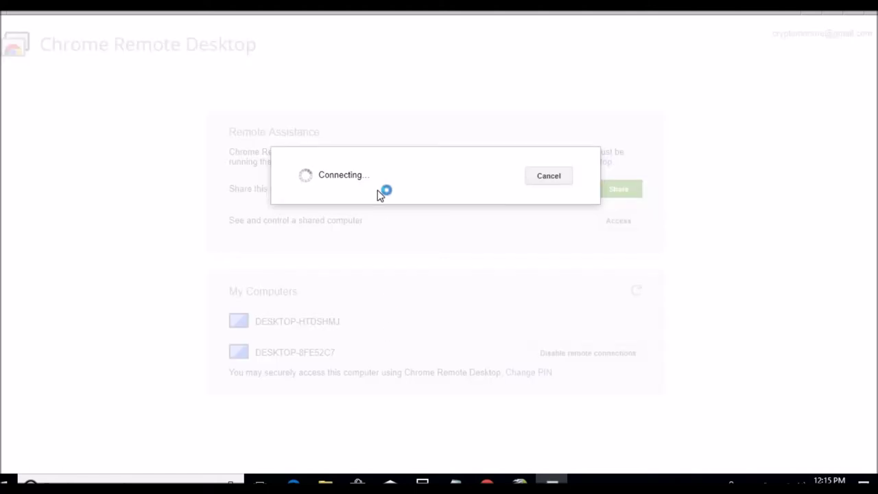
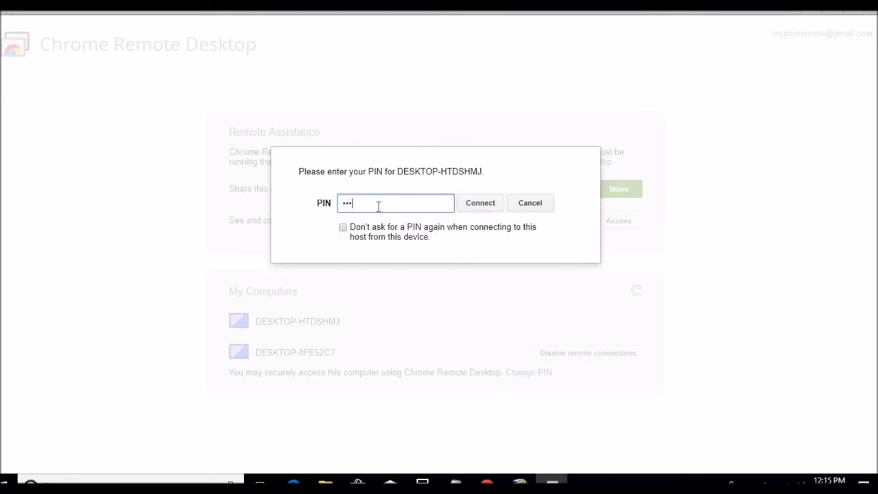
key("Return")
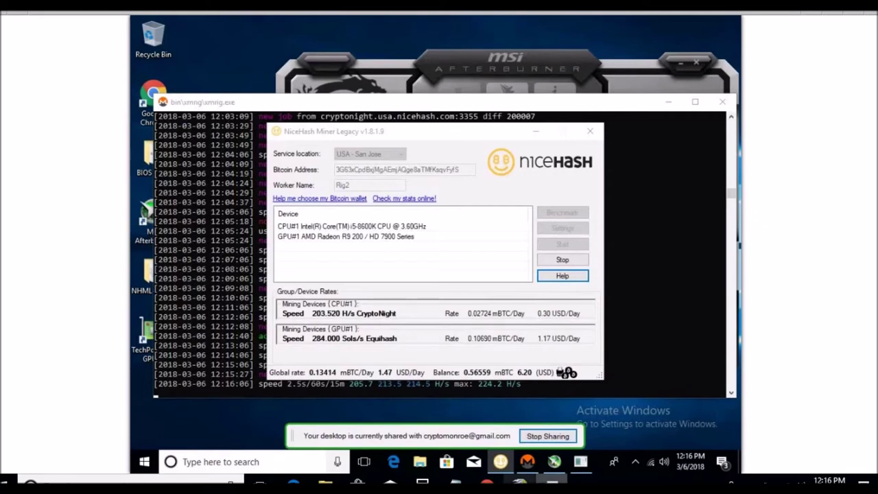
Step: Read the NiceHash Miner earnings on the remote rig: 0.30 USD/day CPU, 1.17 USD/day GPU
mouse_move(552, 482)
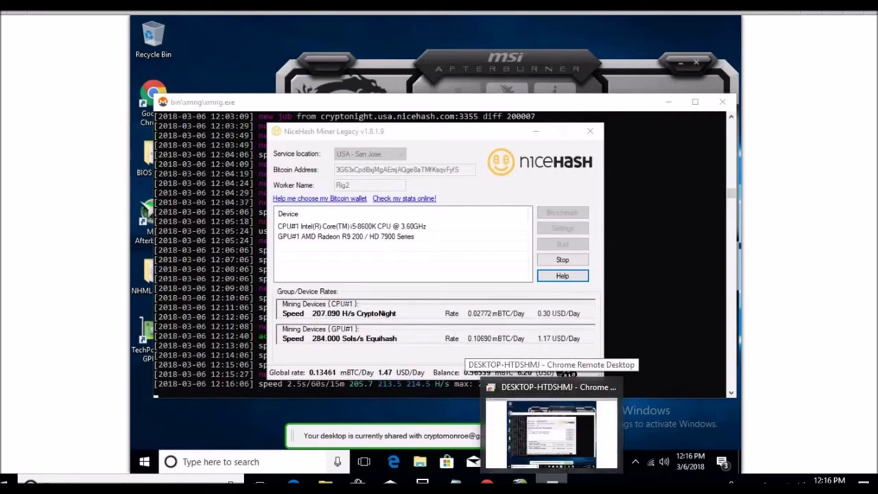
Step: Enter daily revenue 0.3 for the Intel Core I5 8600k and 1.17 for the HD 7970, then save
mouse_move(519, 482)
left_click(519, 483)
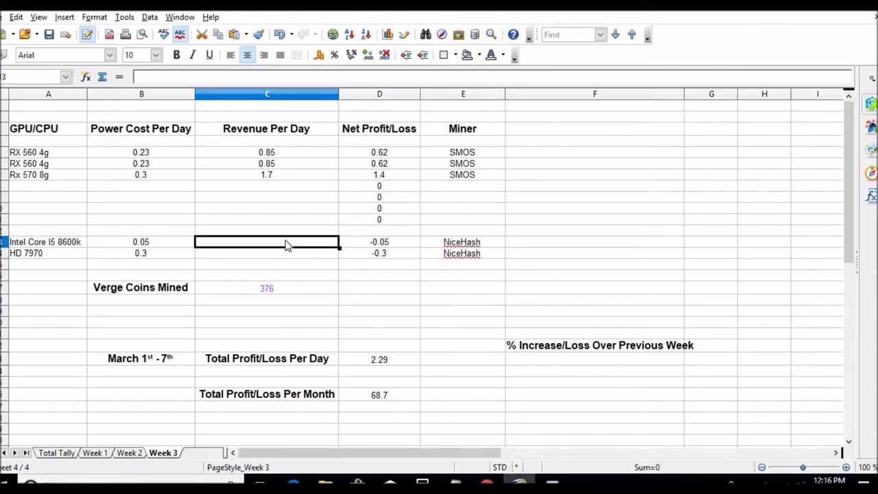
double_click(287, 245)
type("0.3")
key("Return")
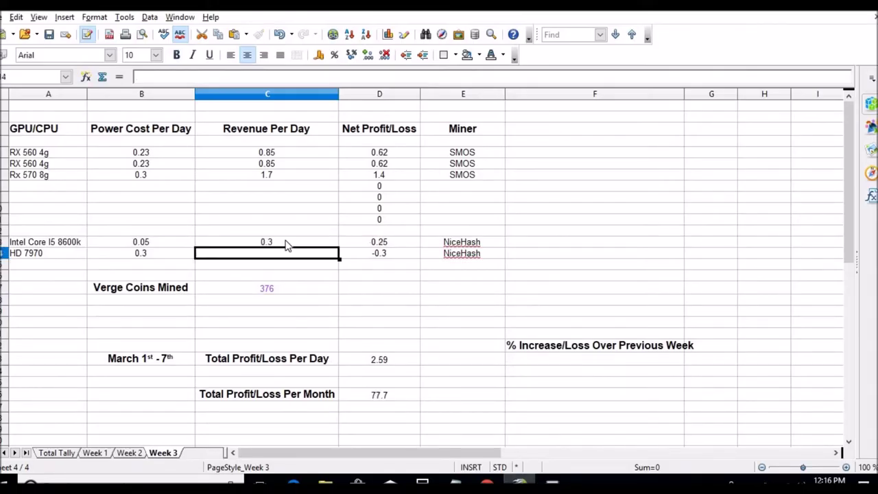
type("1.17")
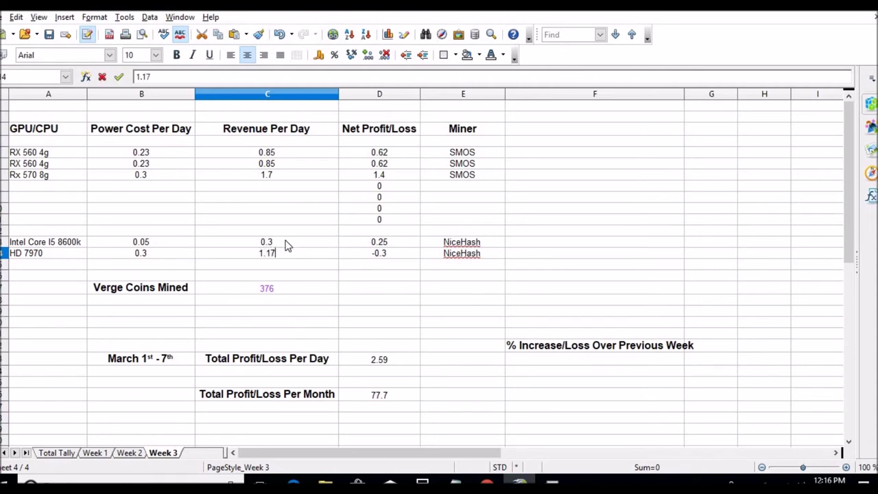
key("Return")
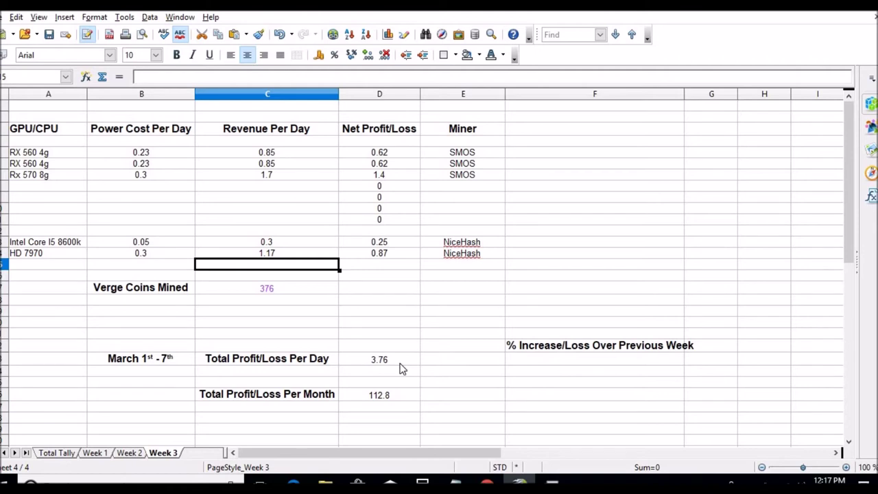
left_click(50, 36)
Step: Check the SimpleMining rig list, then stop the remote desktop sharing session and dismiss the notice
left_click(487, 482)
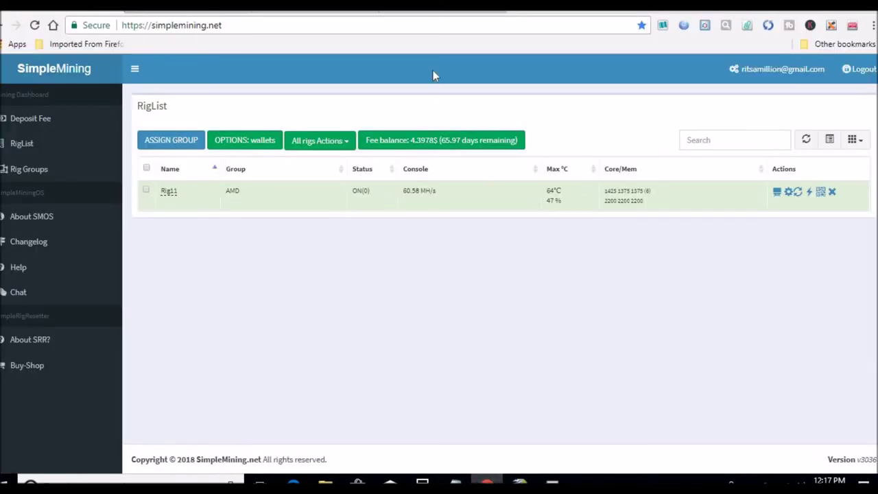
left_click(552, 480)
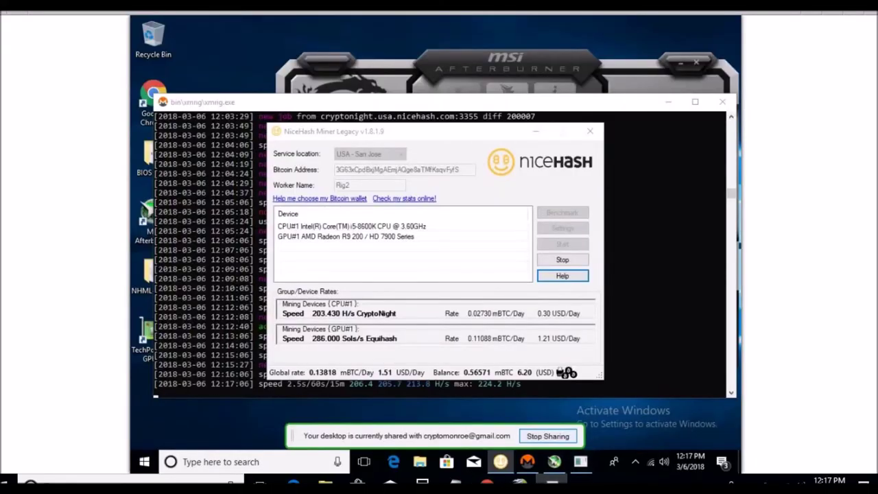
left_click(555, 443)
left_click(564, 202)
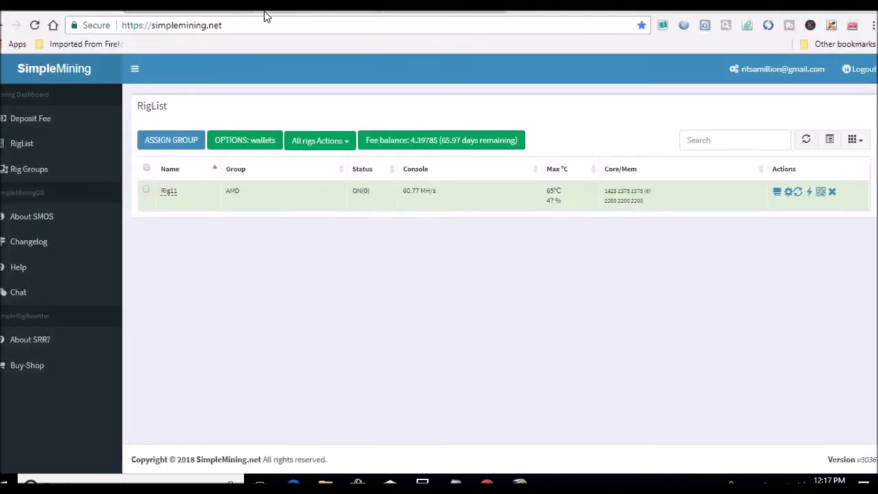
Step: Glance over the pool balances and Week 3 spreadsheet, ending on Currencio's .00408720 ETH = 3.40 USD conversion
left_click(267, 10)
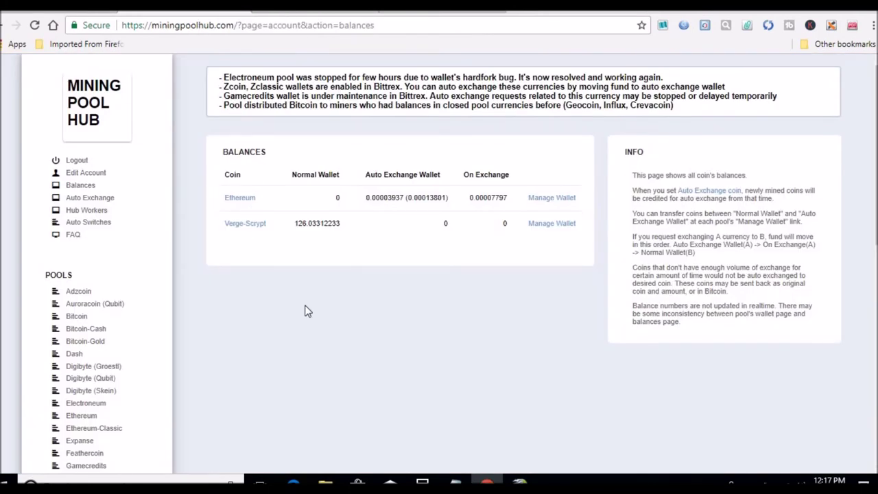
left_click(519, 483)
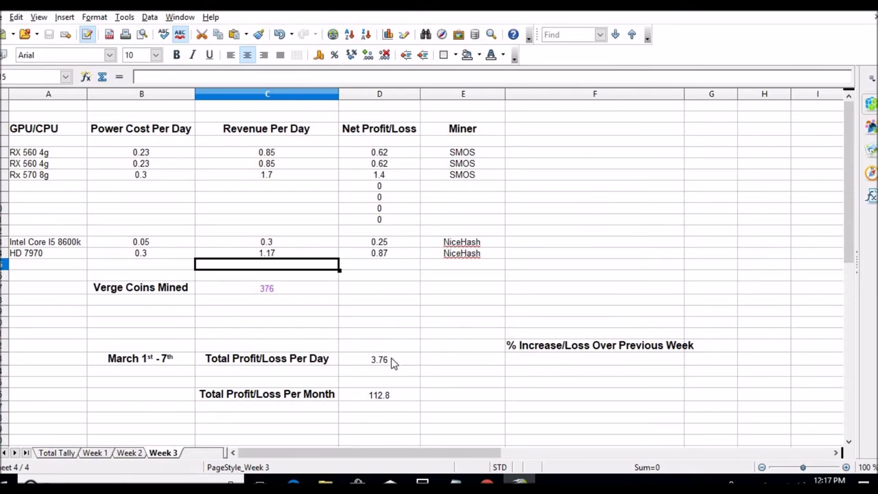
left_click(486, 484)
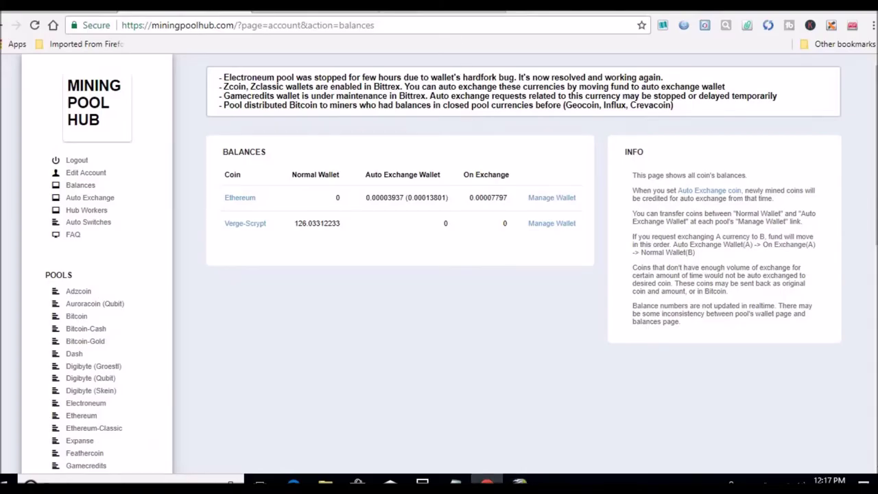
left_click(325, 9)
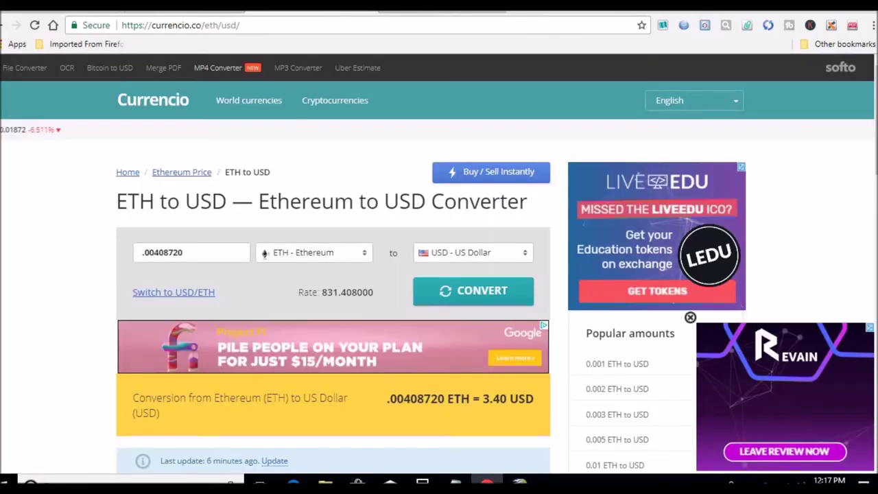
Step: Navigate the browser to coinmarketcap.com
left_click(325, 25)
type("coin")
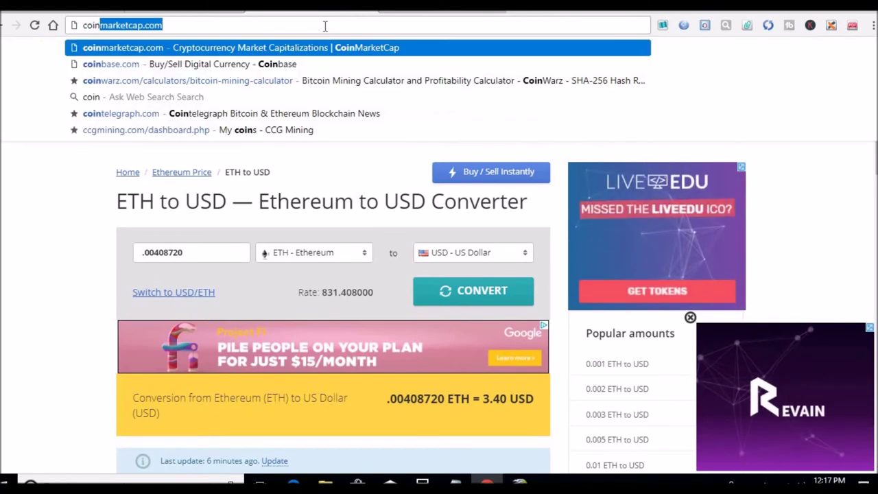
key("Return")
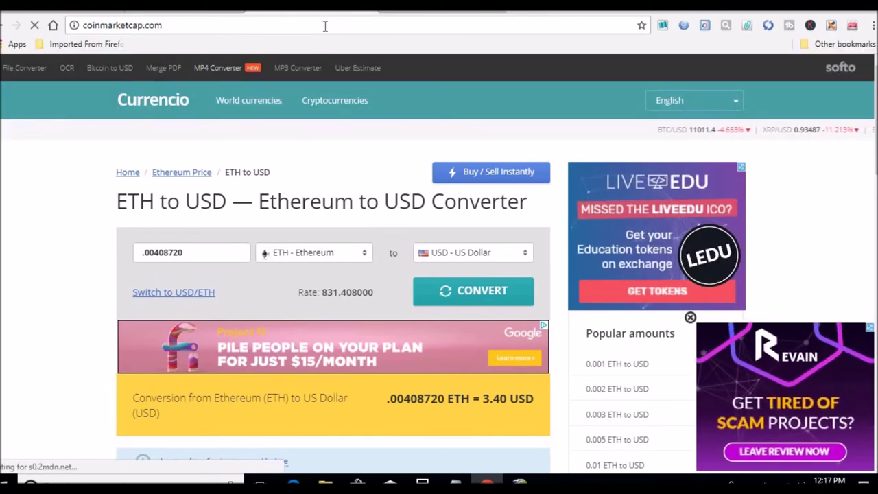